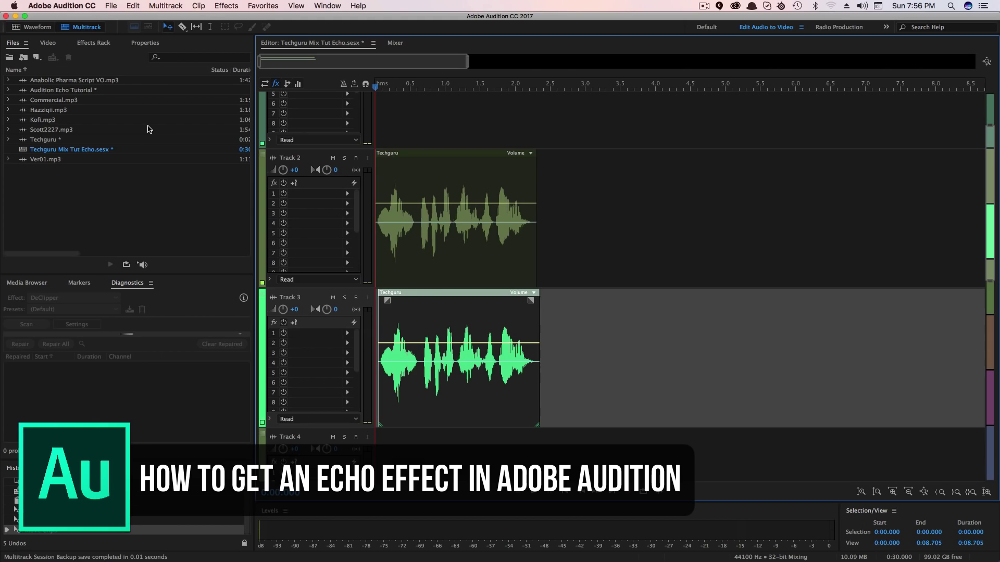
# Preview the session briefly, then open the Techguru recording alone in Waveform view.
pyautogui.press('space')
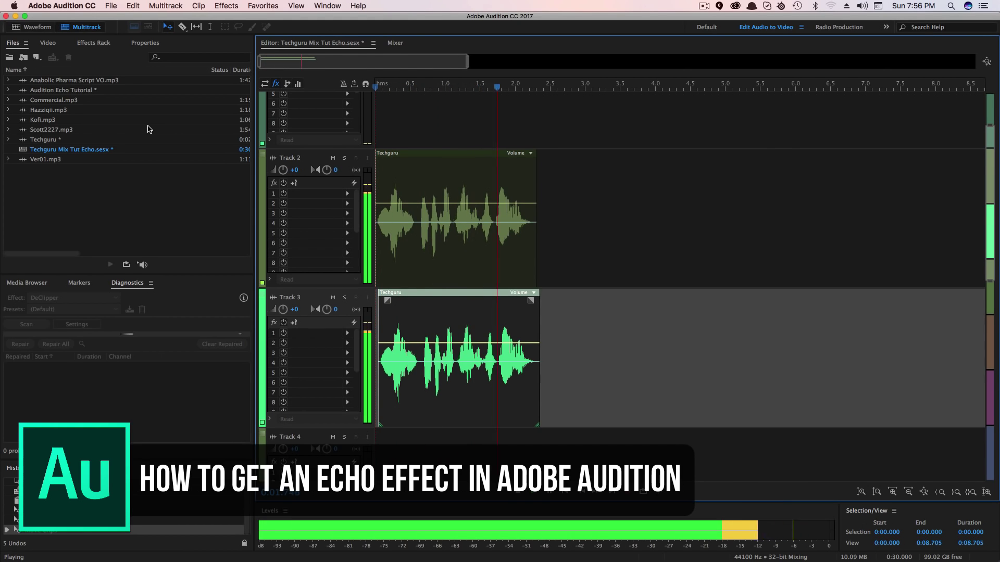
pyautogui.press('space')
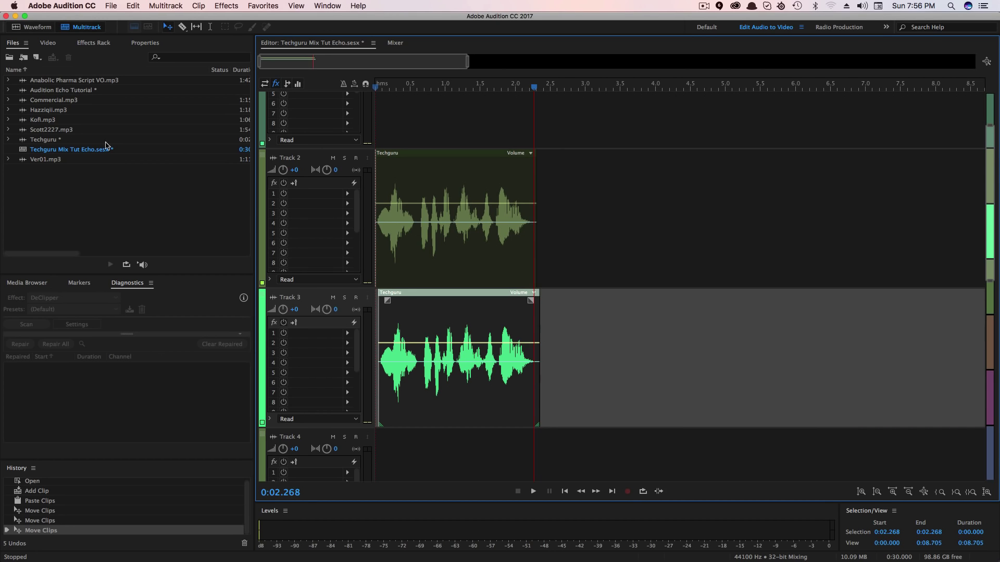
pyautogui.doubleClick(45, 140)
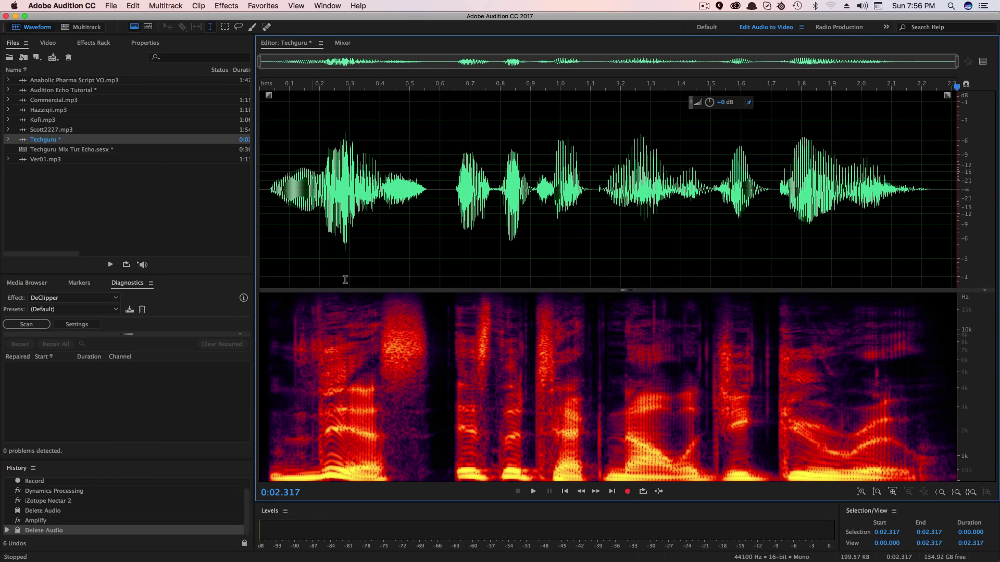
# Set the playback start to the very beginning of Techguru and play it.
pyautogui.moveTo(267, 181); pyautogui.dragTo(951, 181)
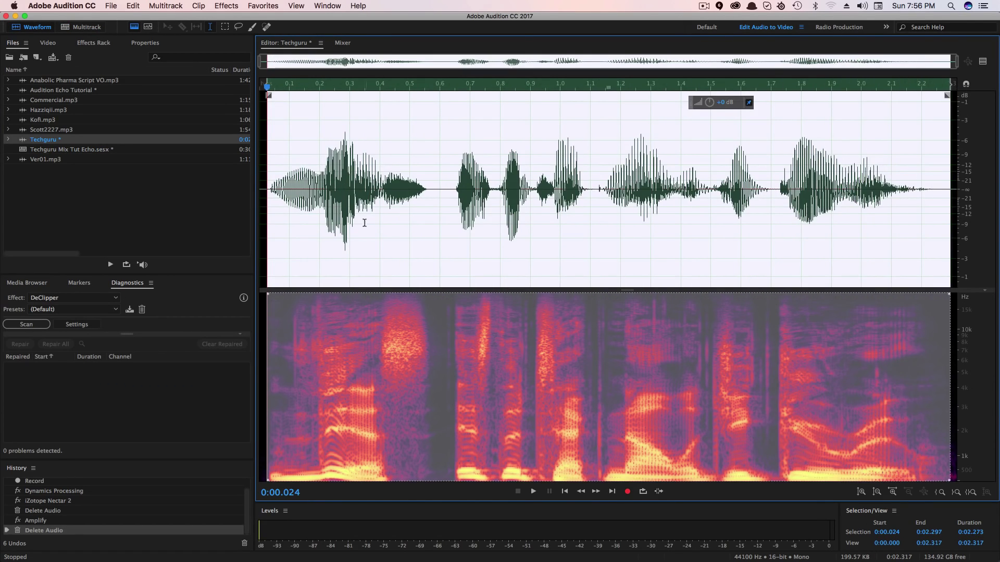
pyautogui.click(315, 211)
pyautogui.click(266, 188)
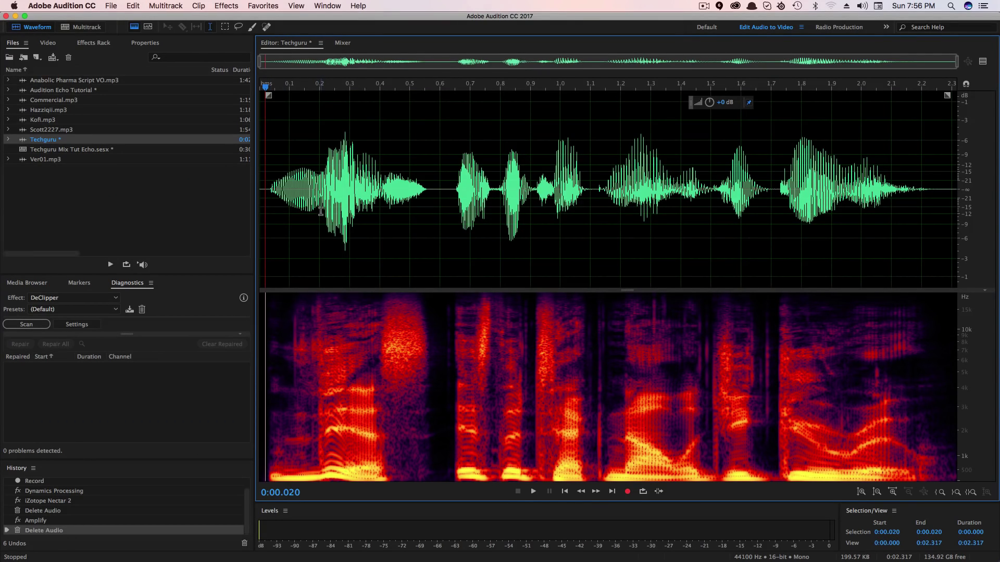
pyautogui.press('space')
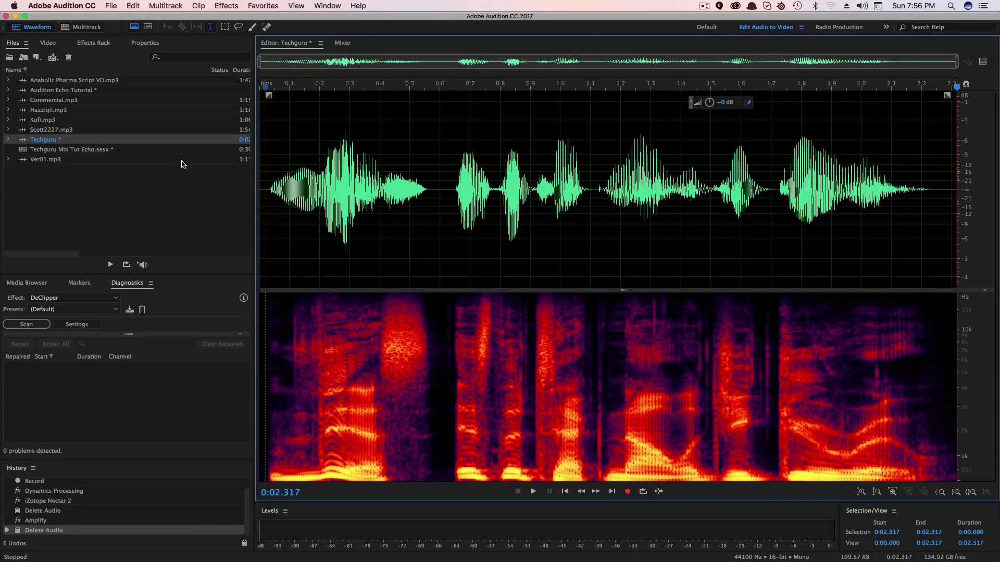
# Look through the File > New options without choosing any, then reopen Techguru Mix Tut Echo.sesx.
pyautogui.click(110, 5)
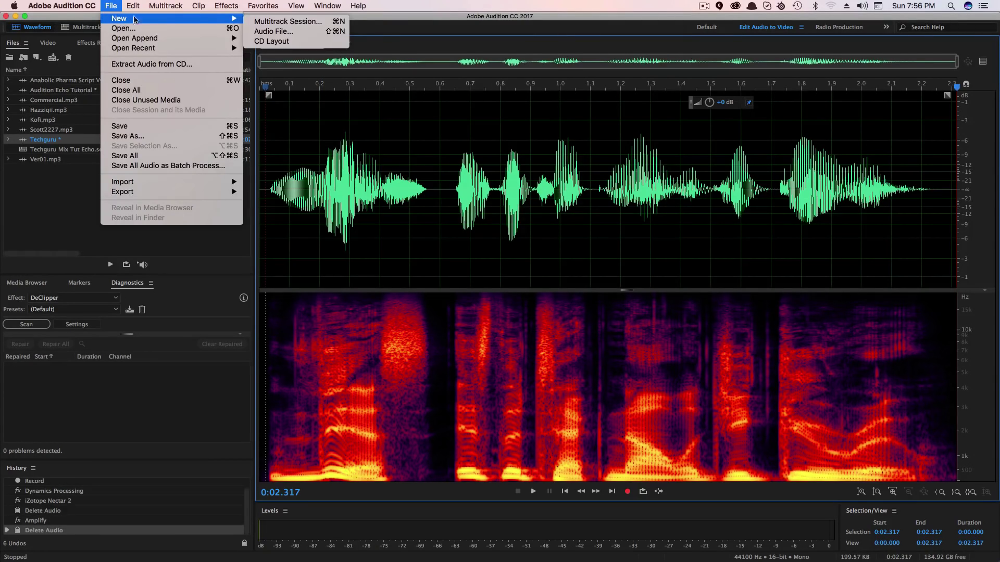
pyautogui.click(66, 203)
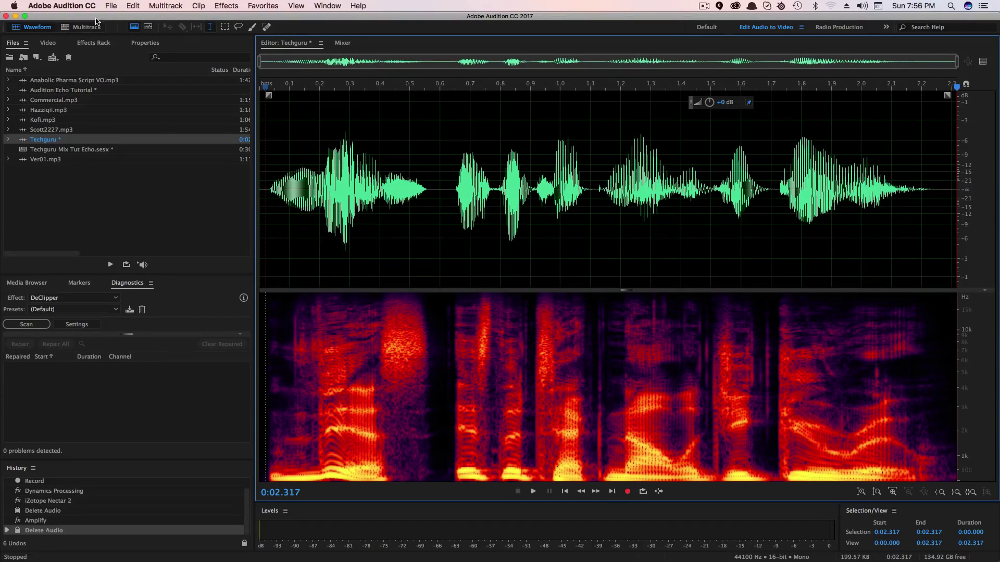
pyautogui.click(109, 6)
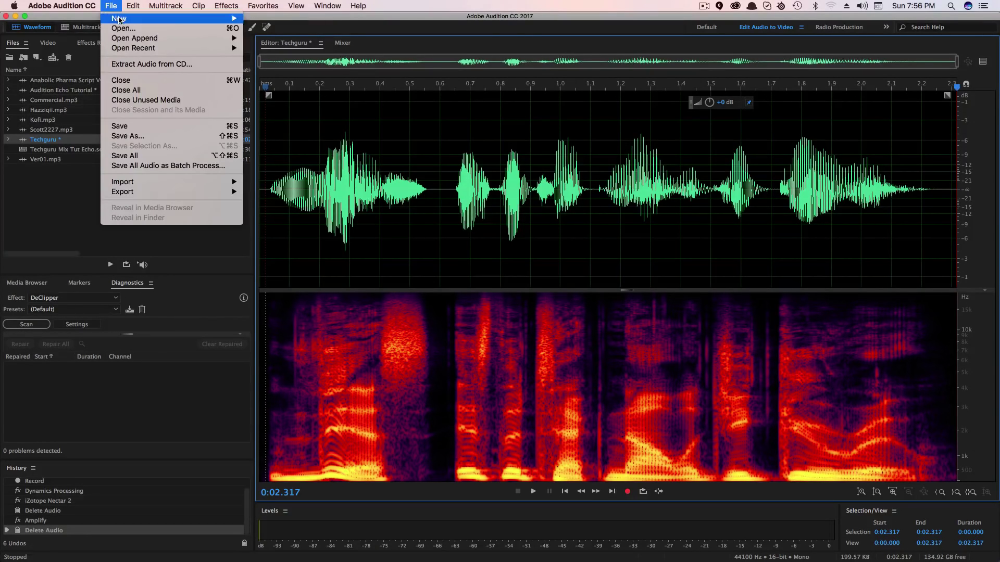
pyautogui.moveTo(121, 19)
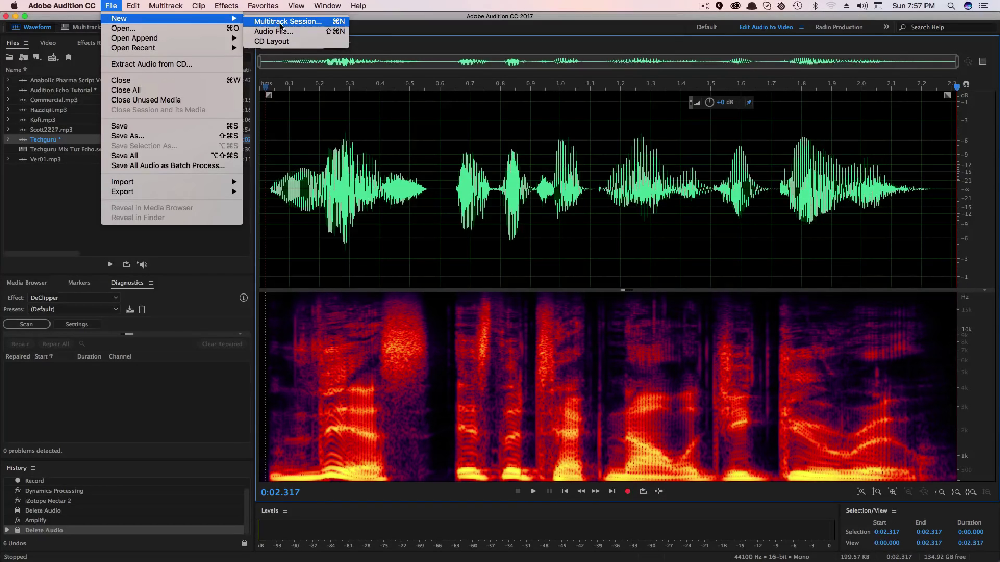
pyautogui.click(60, 189)
pyautogui.doubleClick(61, 150)
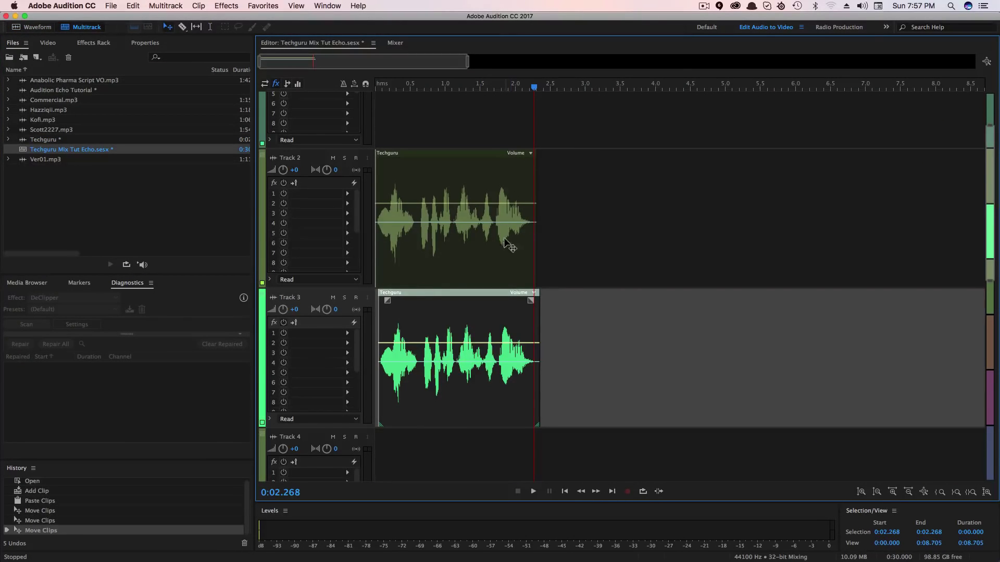
# Delete the Techguru clips on Tracks 2 and 3 and drop a fresh Techguru at Track 2's start.
pyautogui.moveTo(620, 212); pyautogui.dragTo(431, 381)
pyautogui.press('Delete')
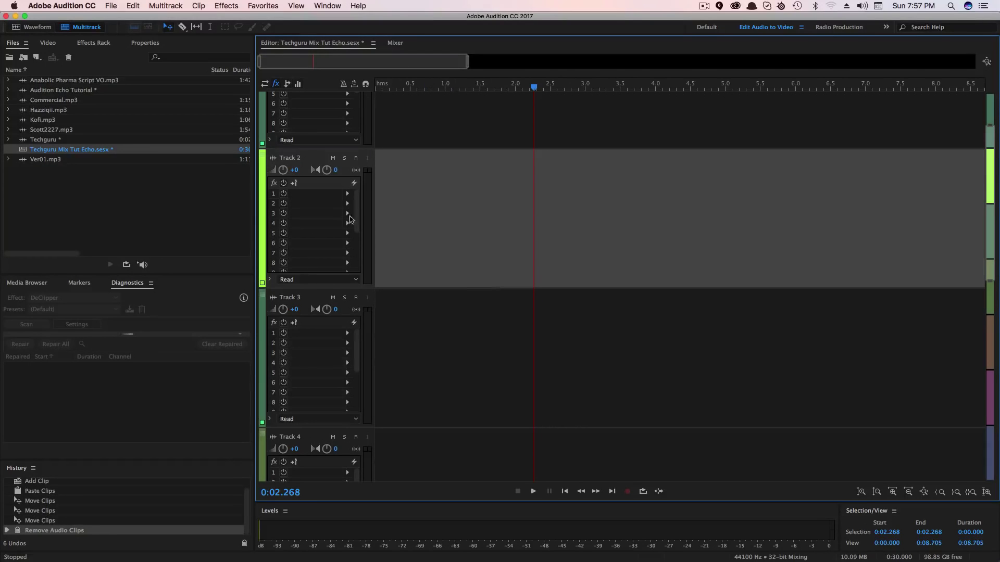
pyautogui.moveTo(37, 140); pyautogui.dragTo(372, 181)
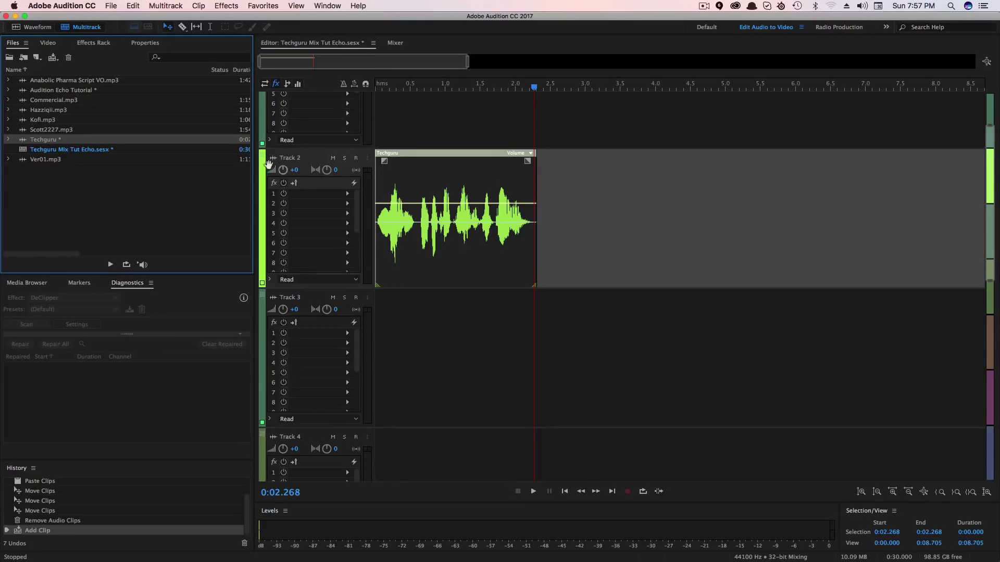
# Select the new Techguru clip on Track 2.
pyautogui.click(609, 216)
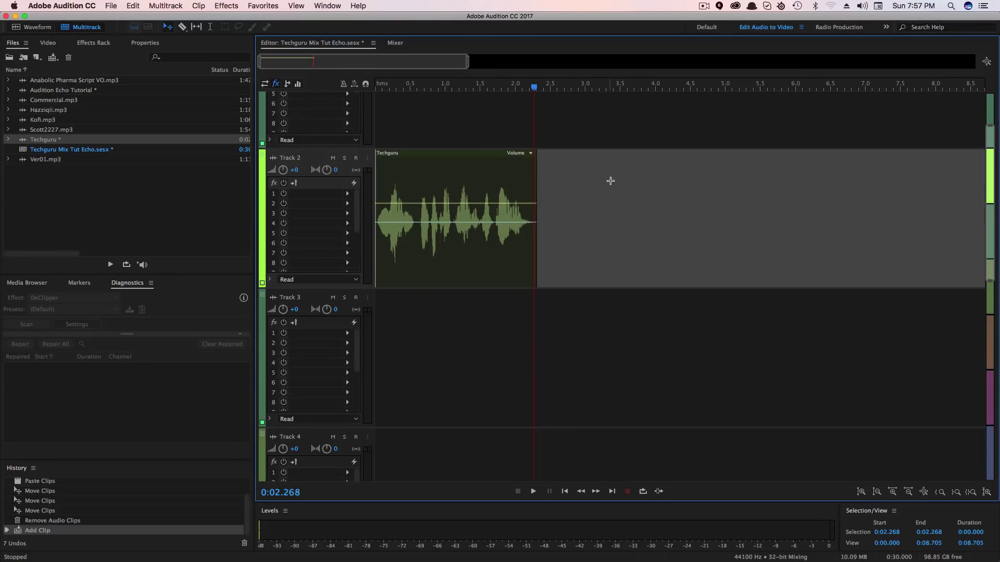
pyautogui.moveTo(608, 175); pyautogui.dragTo(502, 242)
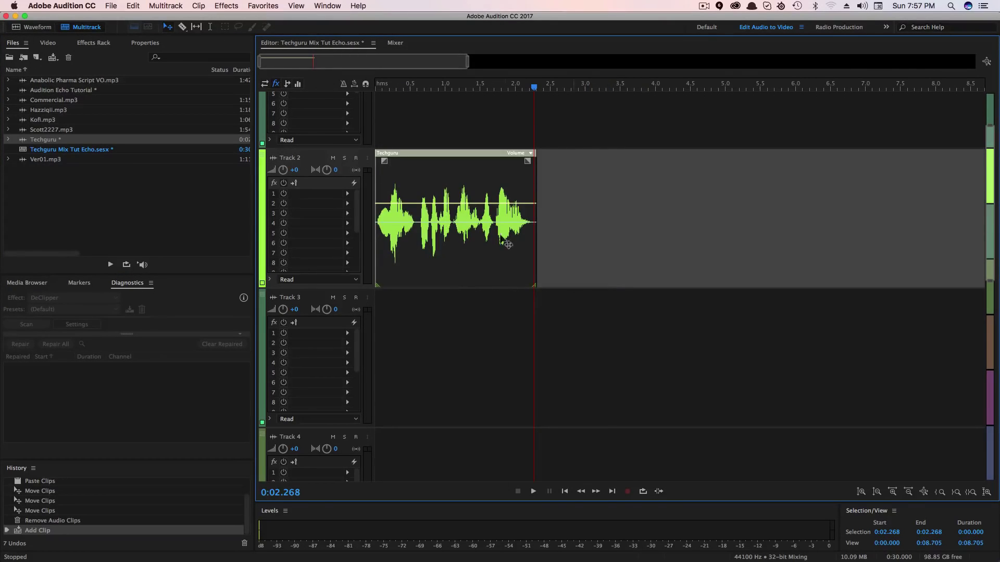
pyautogui.click(458, 196)
pyautogui.scroll(5, 303, 229)
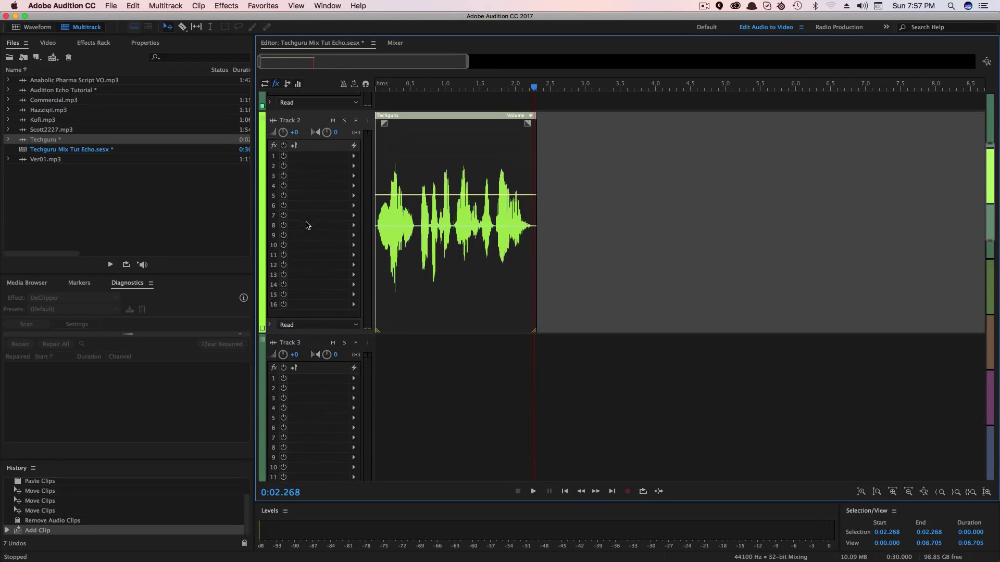
pyautogui.scroll(-2, 307, 225)
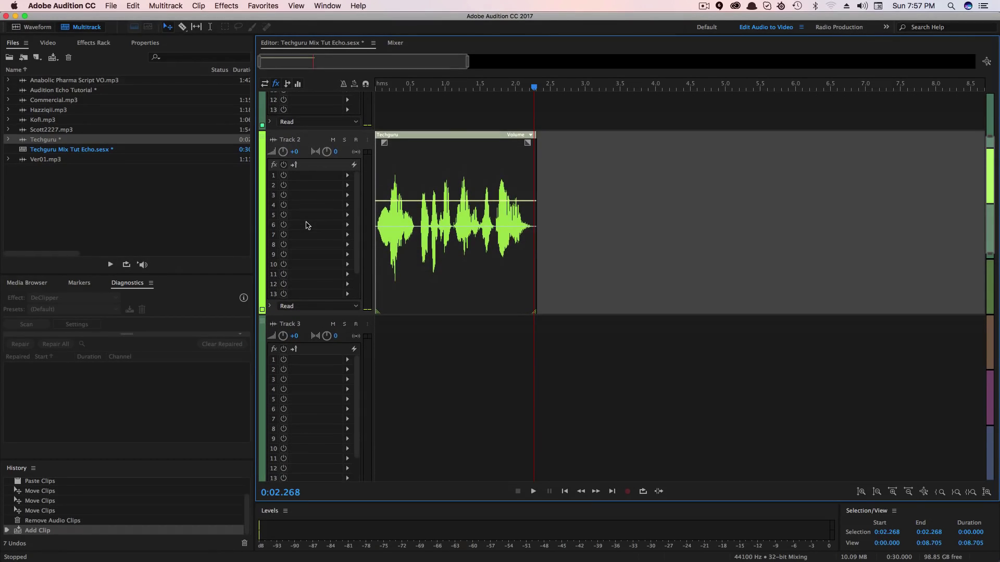
pyautogui.scroll(-3, 306, 225)
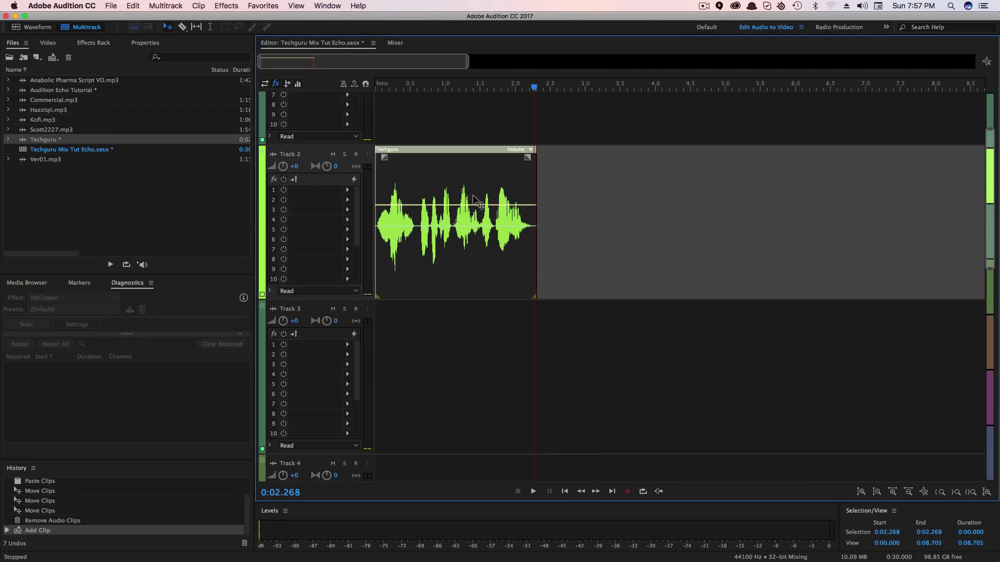
# Copy the Track 2 Techguru clip and paste it onto empty Track 3.
pyautogui.rightClick(429, 178)
pyautogui.click(454, 190)
pyautogui.rightClick(466, 330)
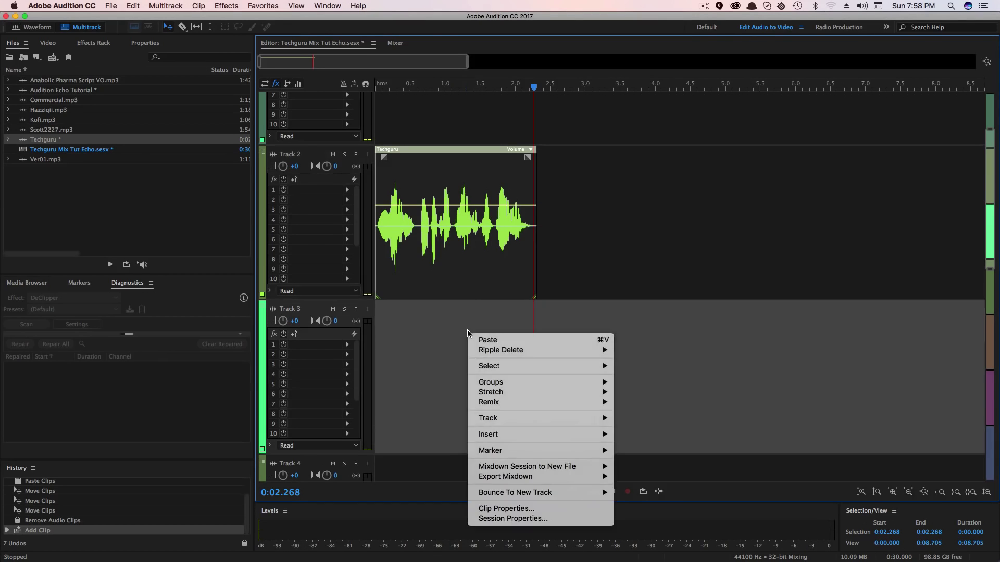
pyautogui.click(473, 337)
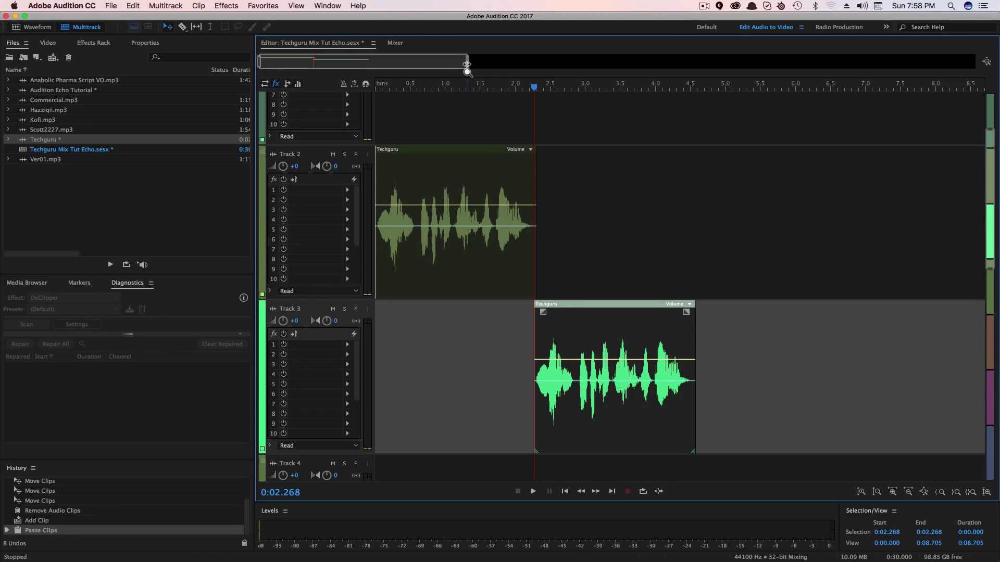
# Zoom in and slide the Track 3 copy to start just after the original.
pyautogui.moveTo(467, 61); pyautogui.dragTo(395, 64)
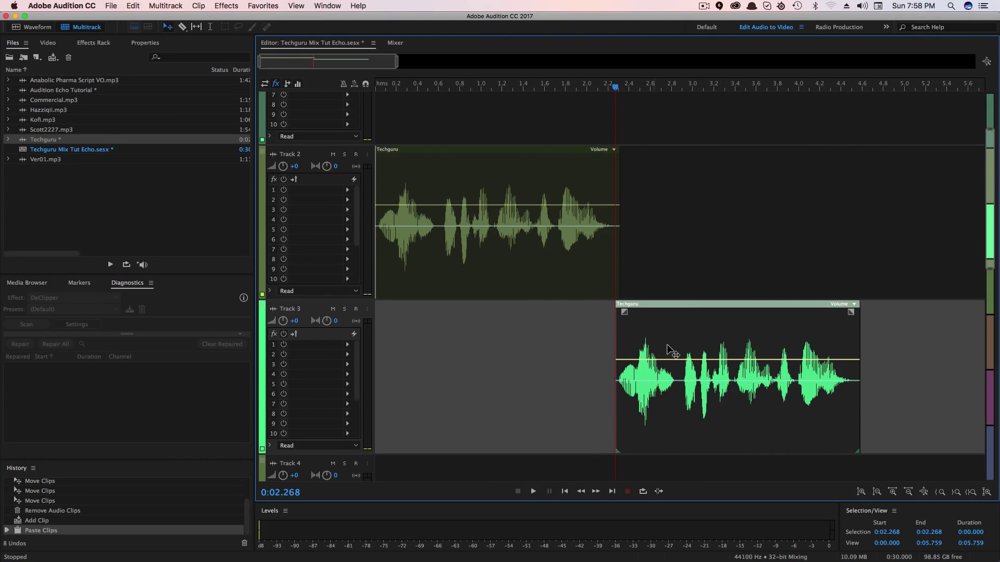
pyautogui.moveTo(658, 339); pyautogui.dragTo(397, 325)
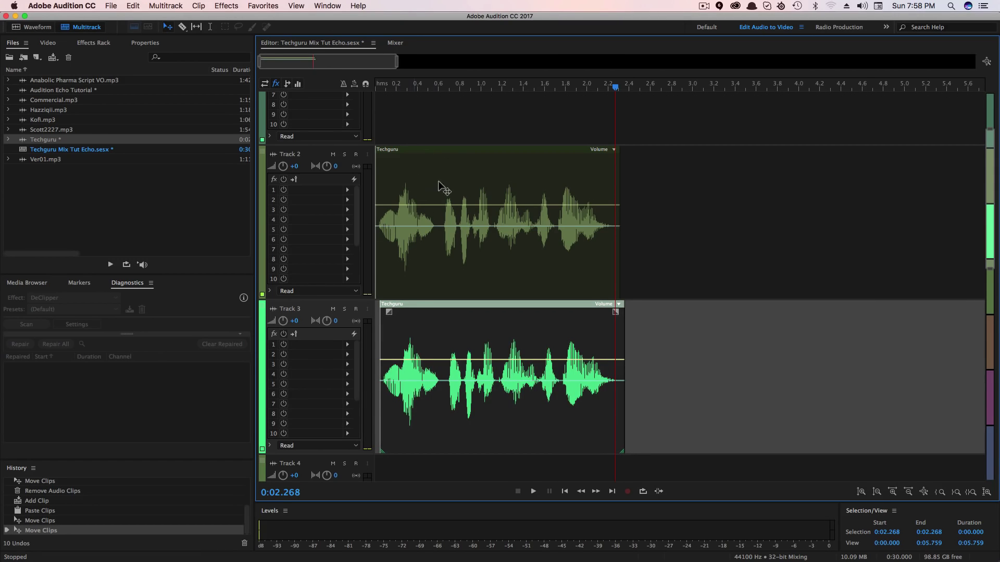
pyautogui.click(379, 88)
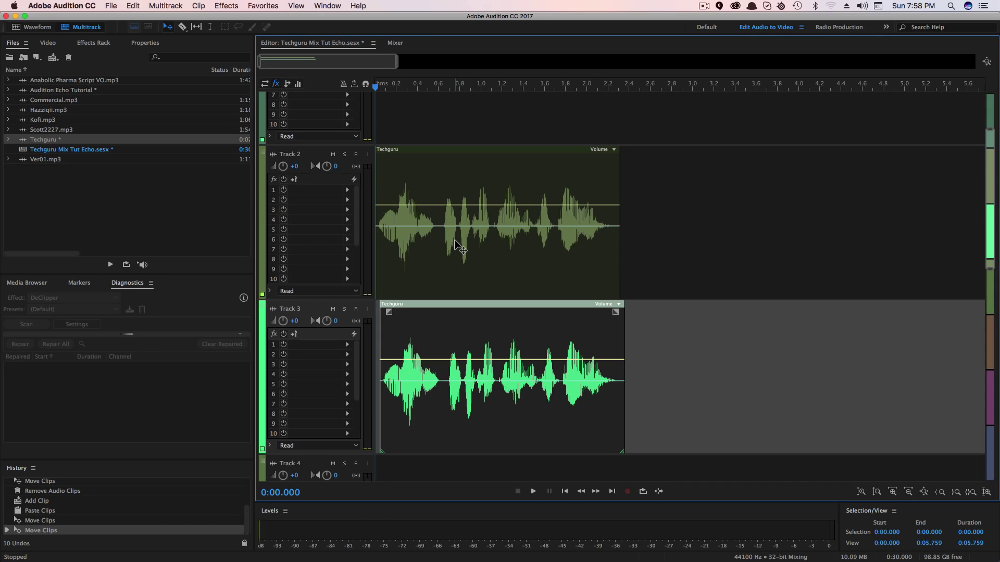
# Play the offset clips, select the Track 2 clip, and set the playhead to about 0.2 s.
pyautogui.press('space')
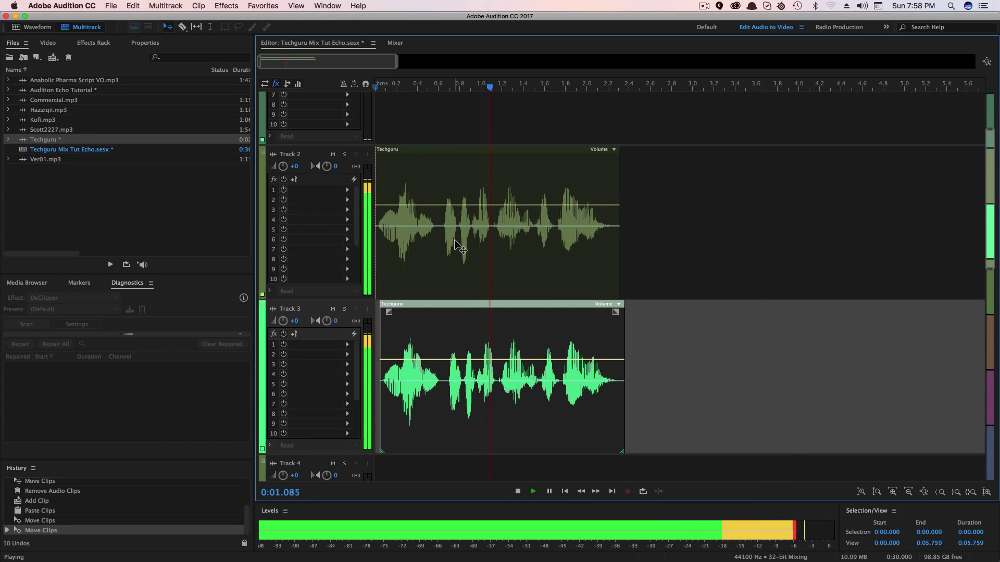
pyautogui.press('space')
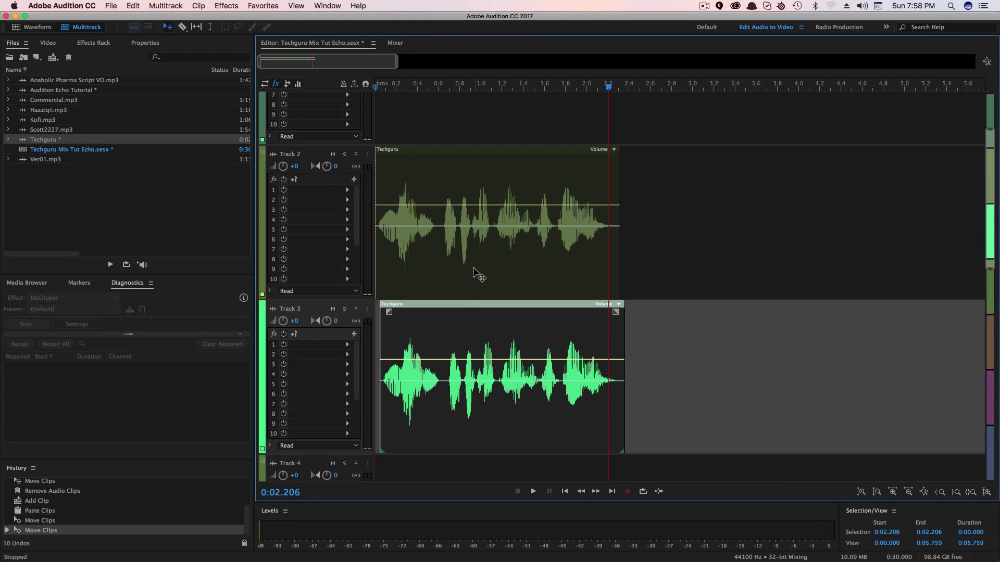
pyautogui.click(389, 223)
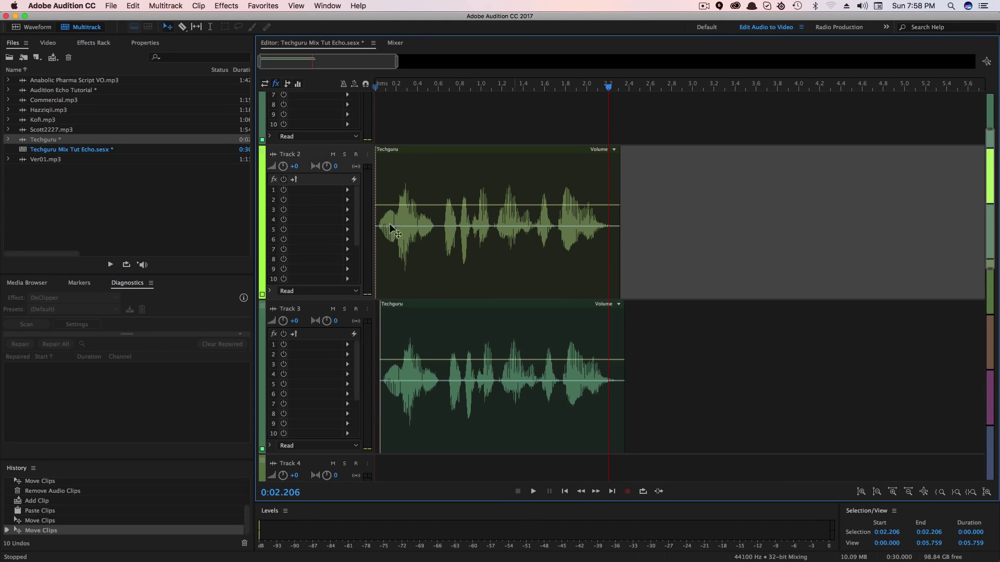
pyautogui.click(383, 178)
pyautogui.moveTo(381, 92); pyautogui.dragTo(402, 90)
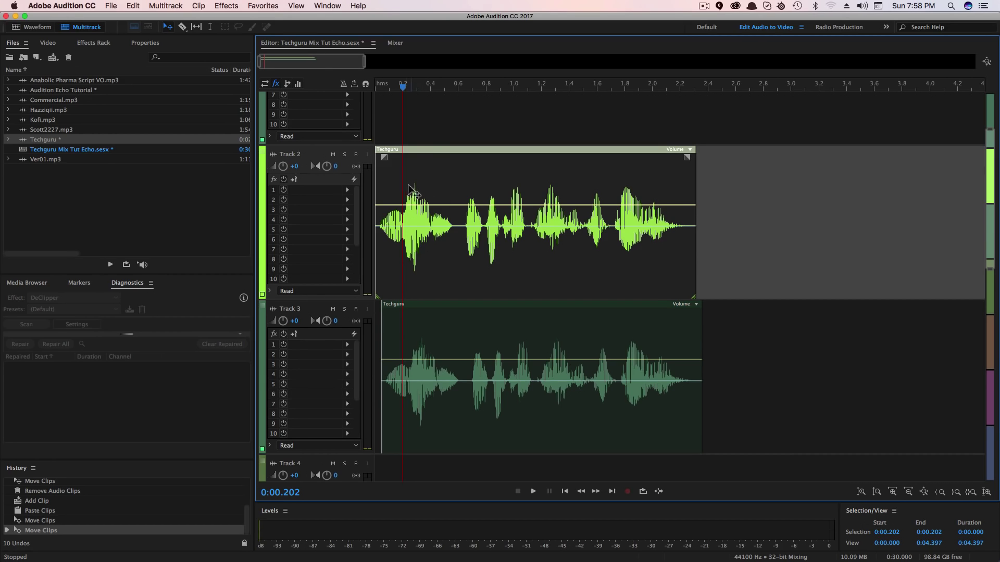
# Split the clips at 0.202 s, copy the first-syllable piece, and paste copies of it on Track 2.
pyautogui.press('super+k')
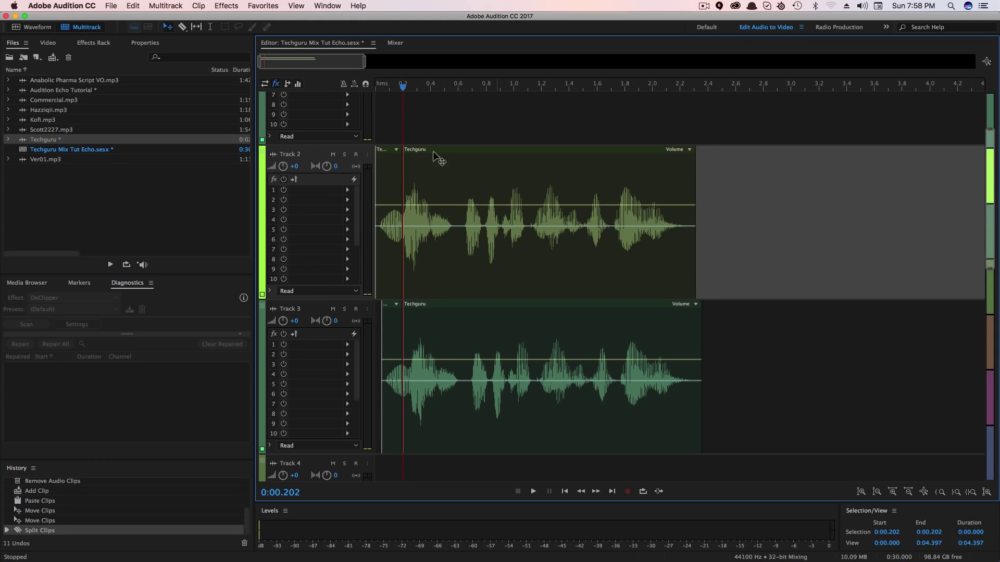
pyautogui.click(387, 175)
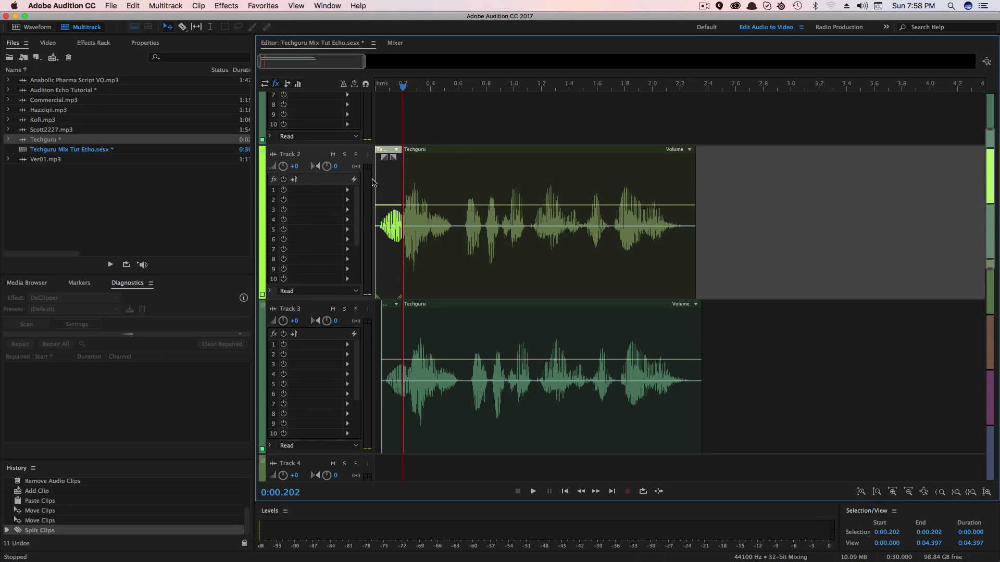
pyautogui.press('super+x')
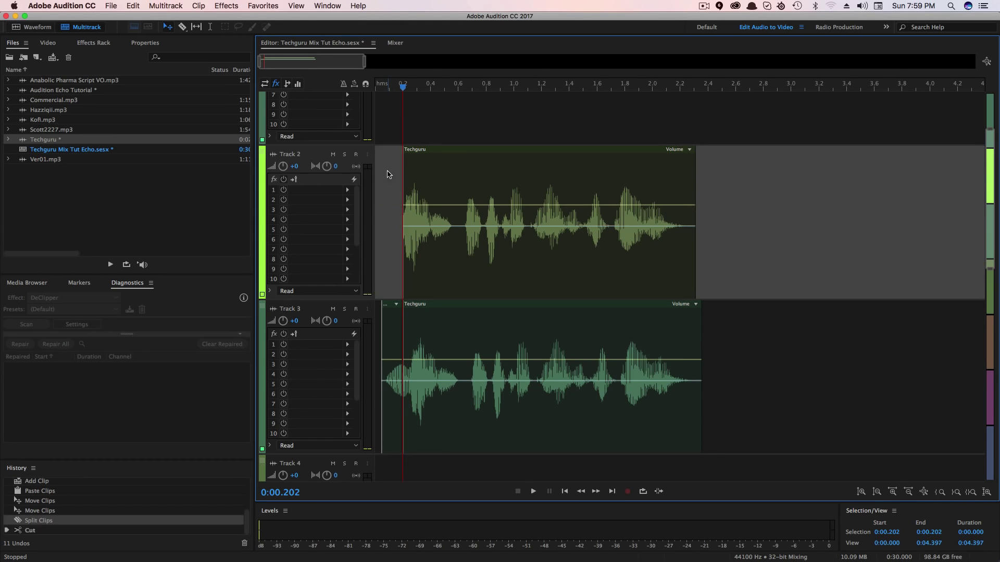
pyautogui.press('super+z')
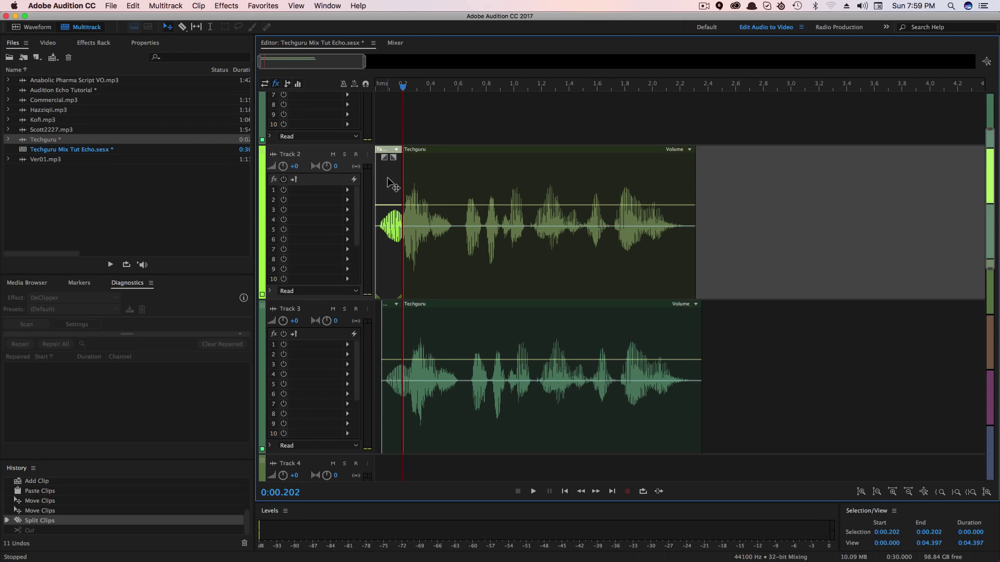
pyautogui.press('super+v')
pyautogui.press('super+v')
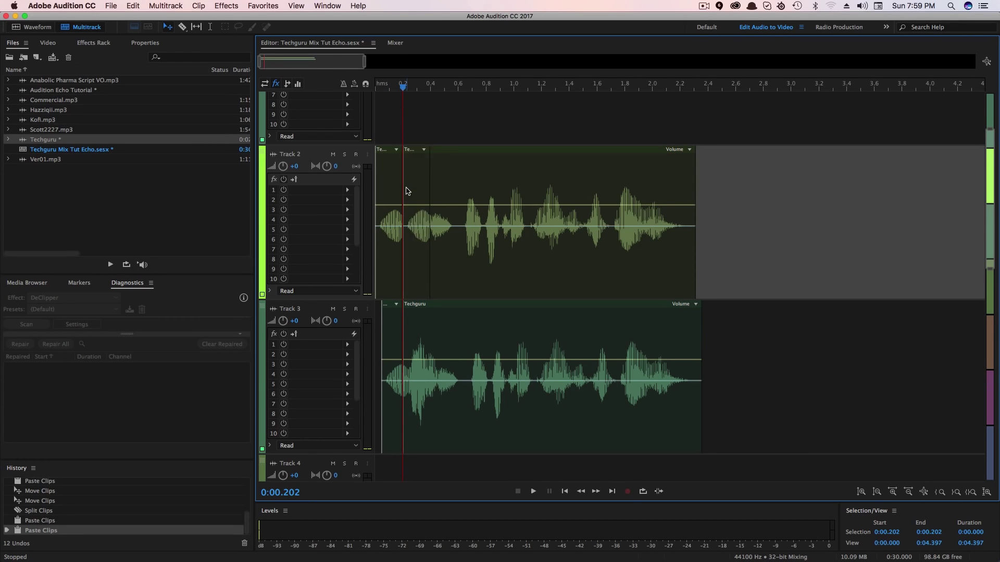
pyautogui.press('super+v')
pyautogui.press('super+v')
pyautogui.press('super+v')
pyautogui.press('super+v')
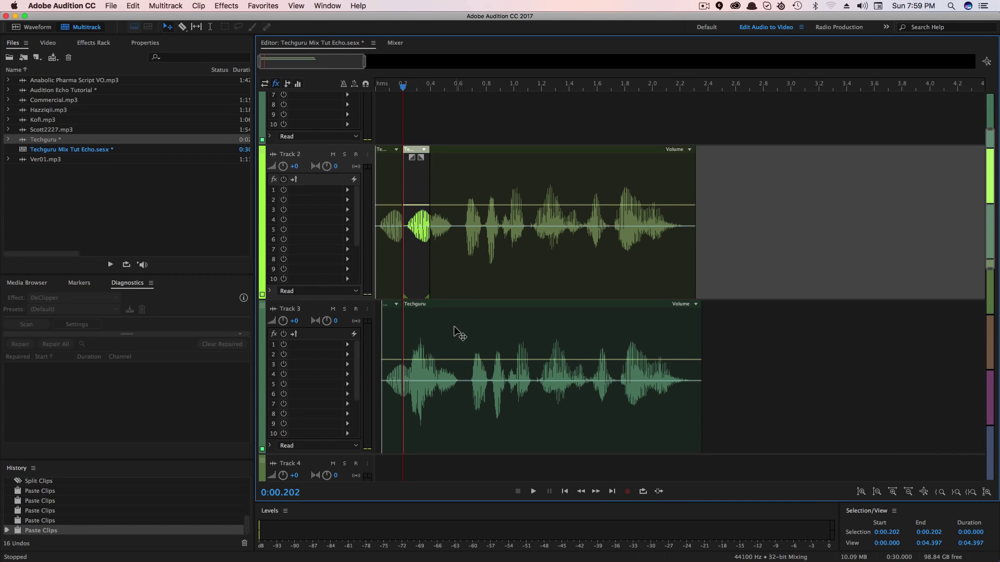
# Shift the Track 3 voice clip later and drag four syllable copies onto Track 3, staggered.
pyautogui.moveTo(825, 319); pyautogui.dragTo(395, 411)
pyautogui.moveTo(433, 332); pyautogui.dragTo(562, 337)
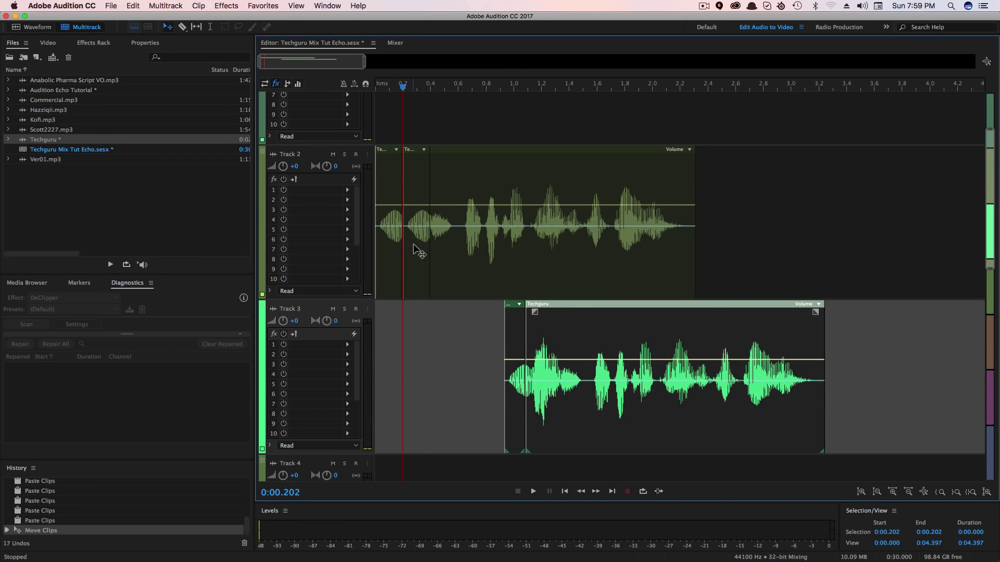
pyautogui.moveTo(419, 253); pyautogui.dragTo(400, 340)
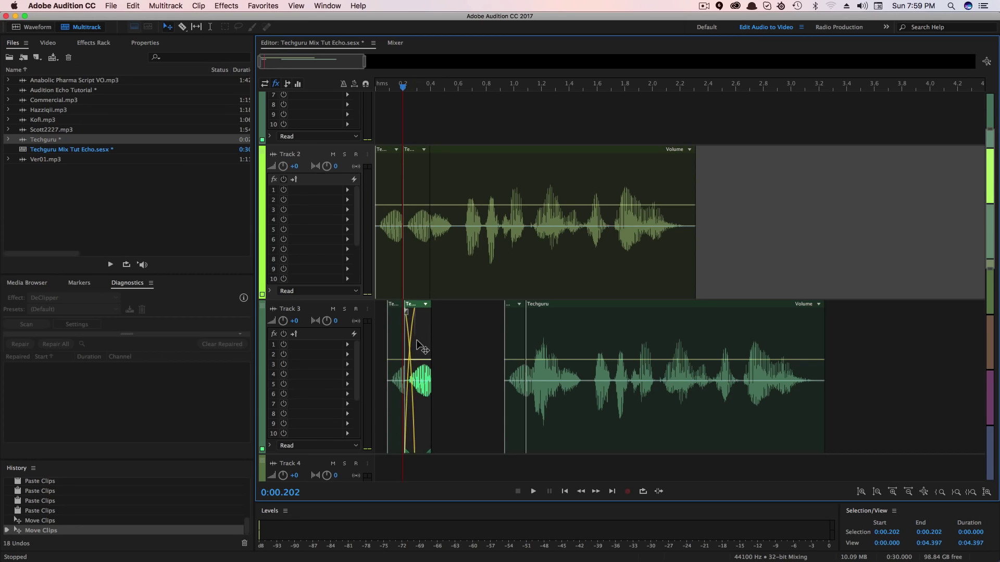
pyautogui.moveTo(420, 257); pyautogui.dragTo(440, 350)
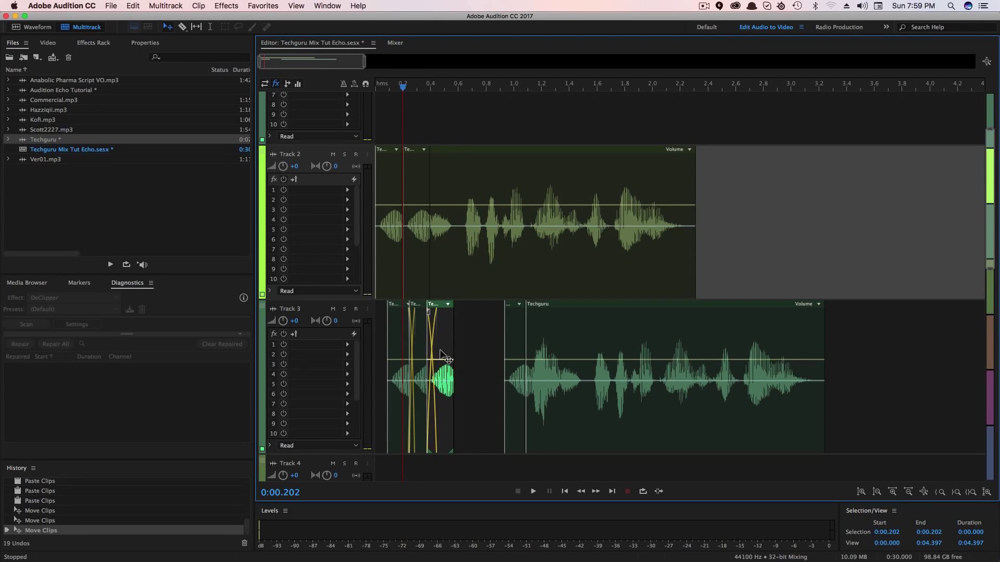
pyautogui.moveTo(423, 243); pyautogui.dragTo(459, 338)
pyautogui.moveTo(408, 272); pyautogui.dragTo(472, 334)
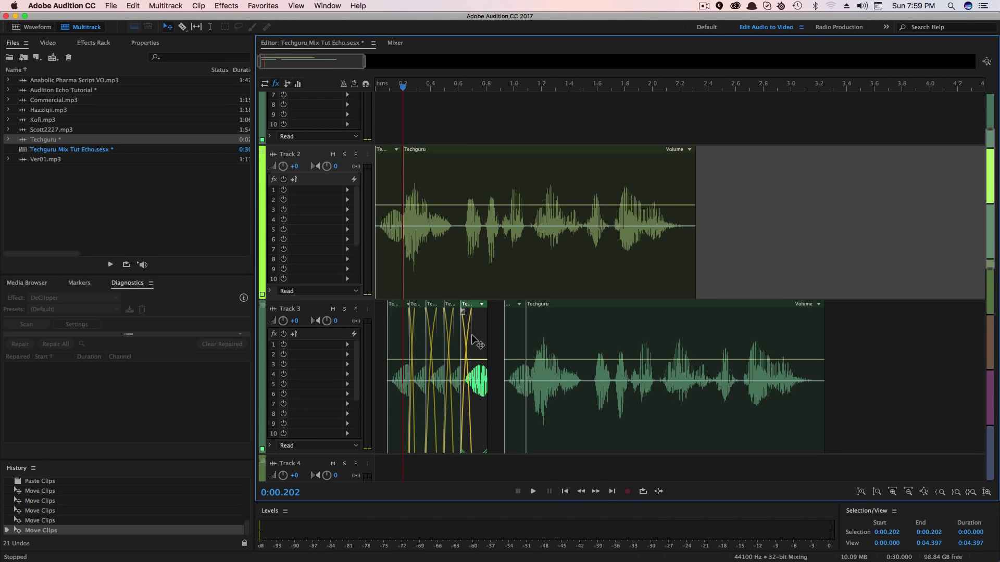
# Move the Track 3 voice clip back against the syllables and play from the start.
pyautogui.moveTo(894, 326); pyautogui.dragTo(507, 402)
pyautogui.moveTo(577, 359); pyautogui.dragTo(545, 359)
pyautogui.click(377, 86)
pyautogui.press('space')
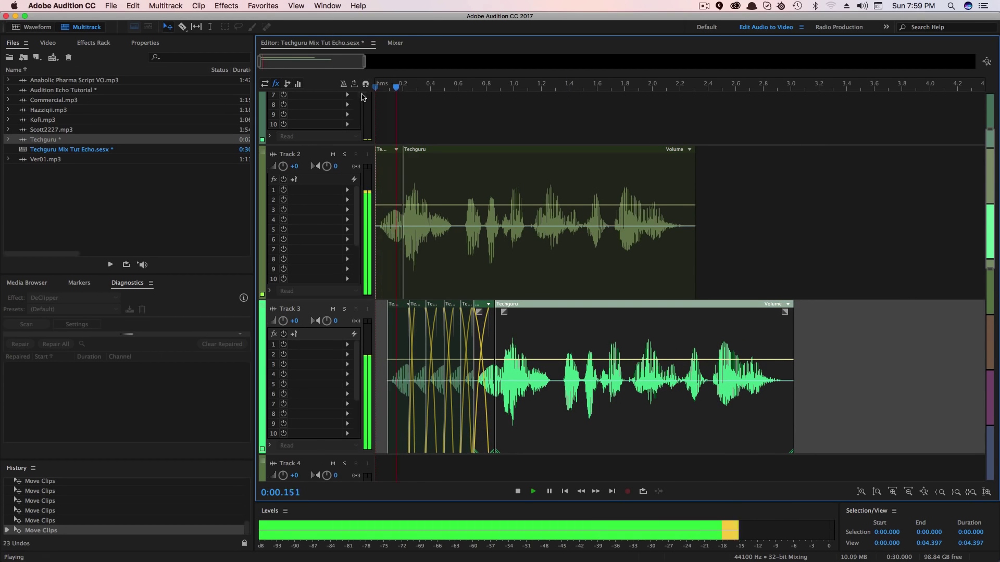